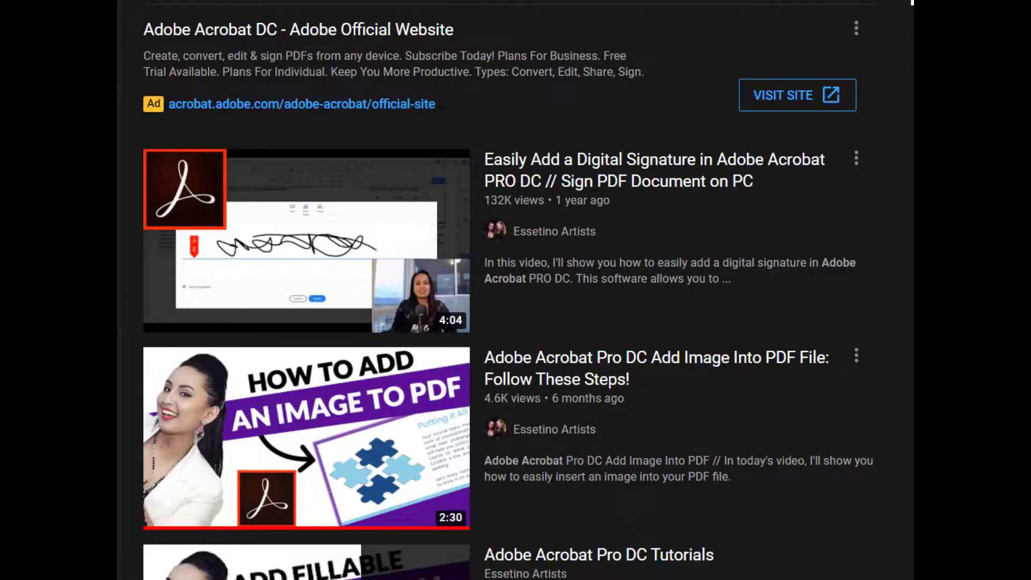
# - Start Prepare Form on the scrolled-through PDF and briefly preview the form before editing
pyautogui.scroll(-5, 507, 290)
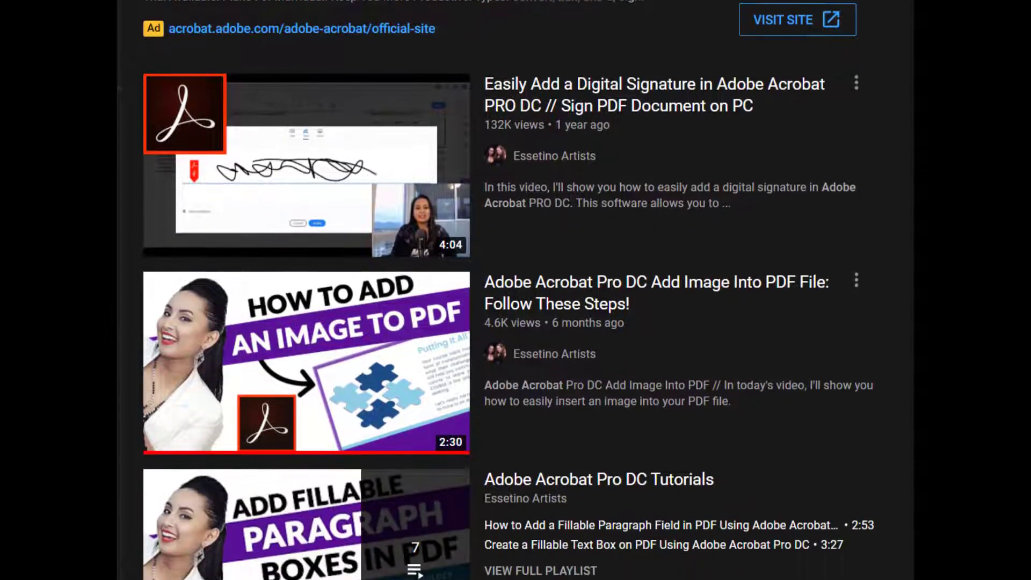
pyautogui.scroll(-9, 507, 290)
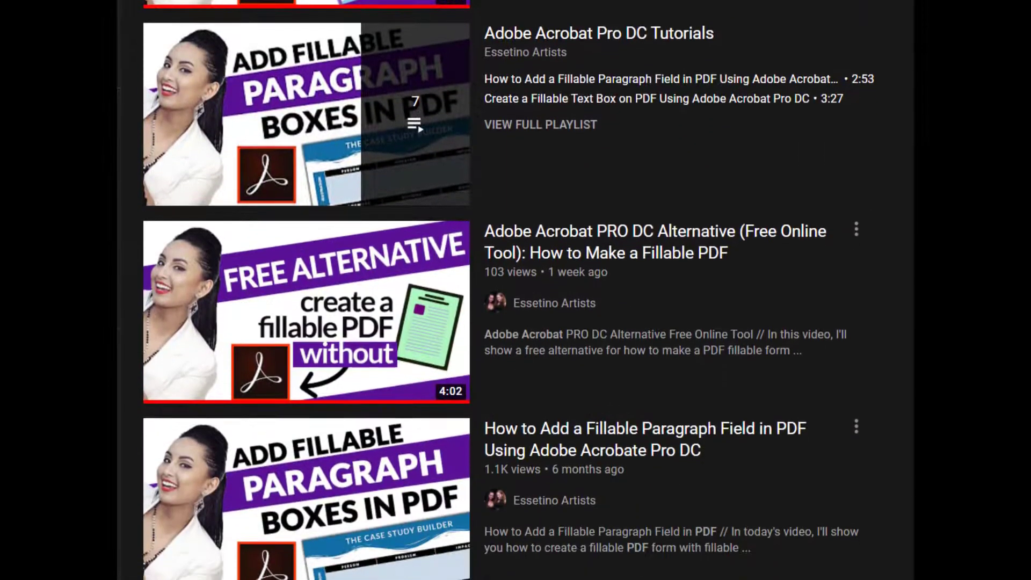
pyautogui.scroll(-7, 508, 290)
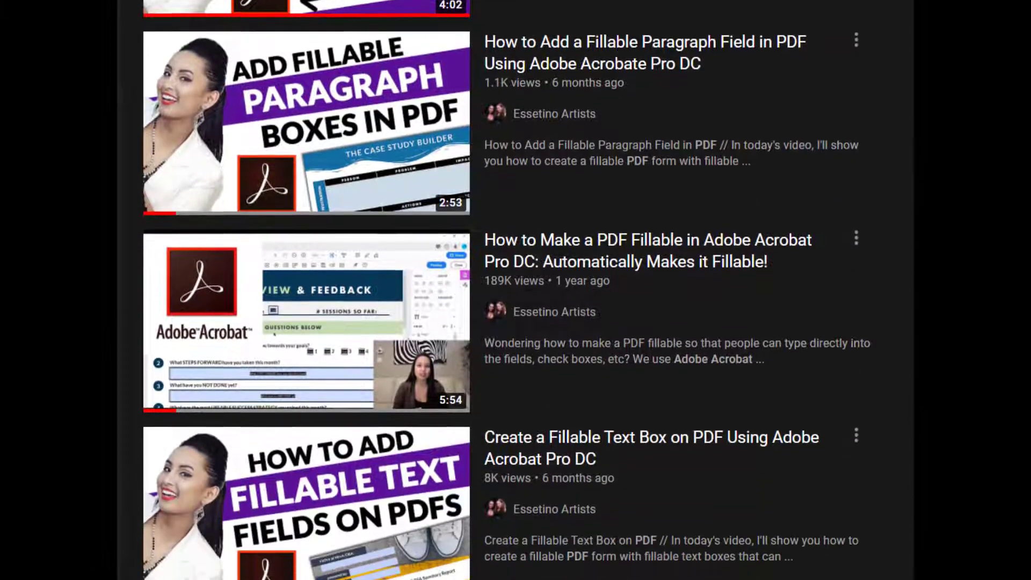
pyautogui.scroll(-6, 507, 290)
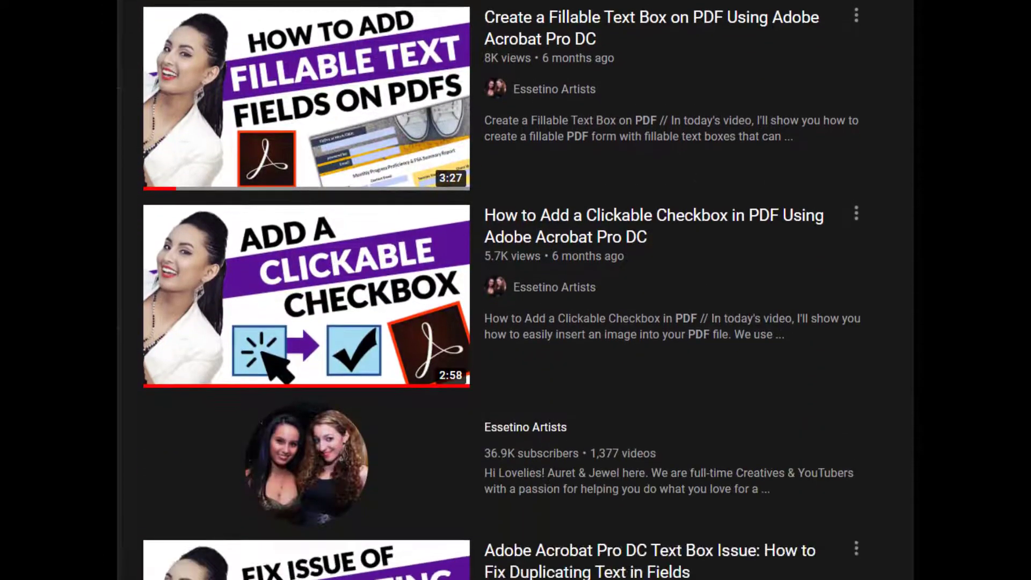
pyautogui.scroll(-2, 508, 290)
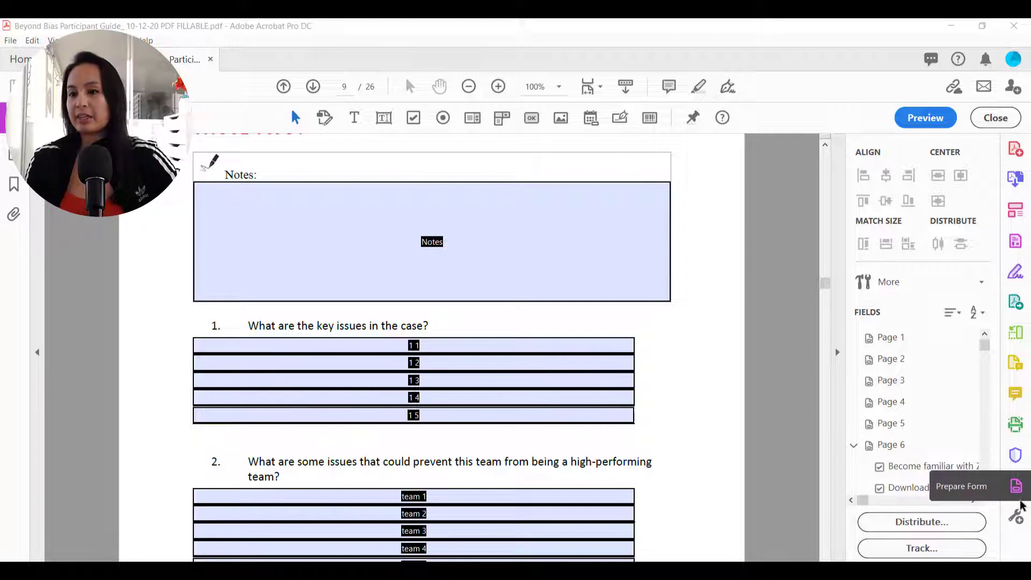
pyautogui.click(1017, 519)
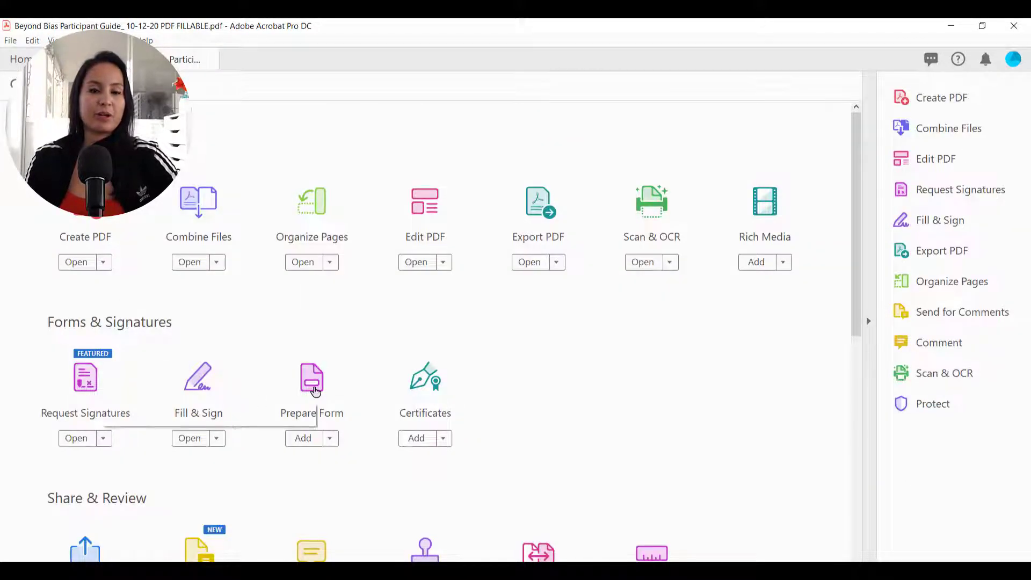
pyautogui.click(317, 395)
pyautogui.click(585, 328)
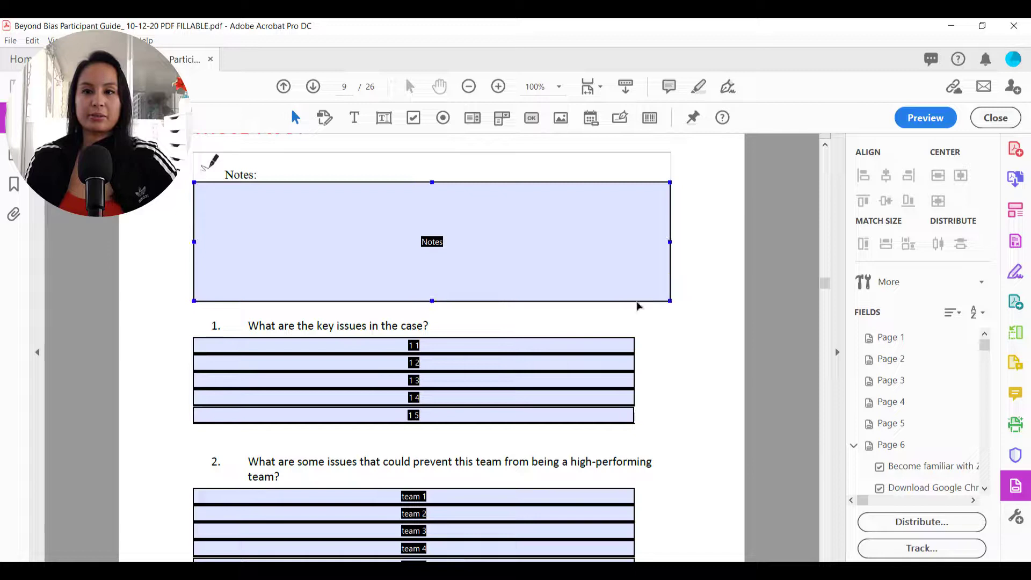
pyautogui.click(918, 119)
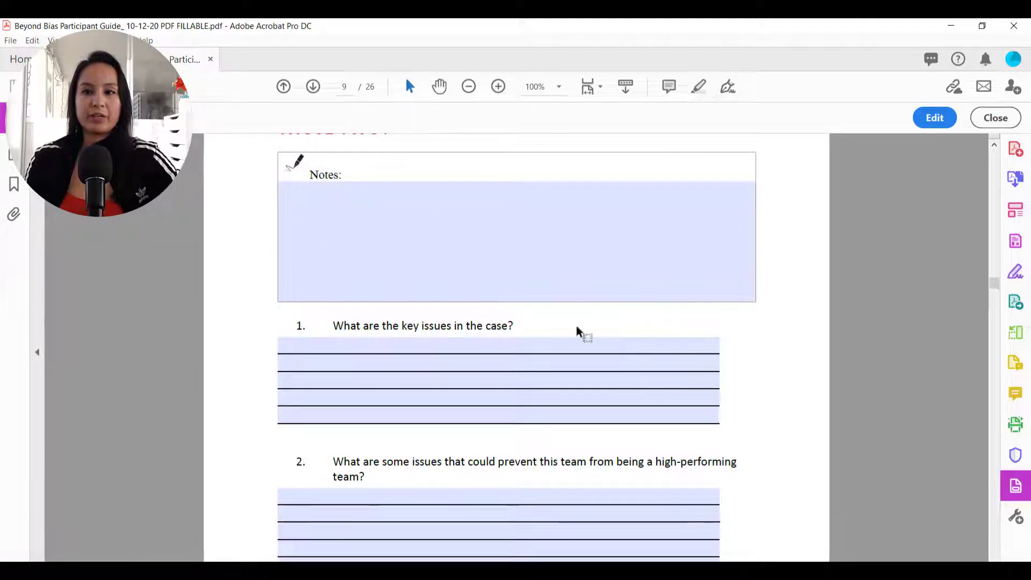
pyautogui.click(931, 119)
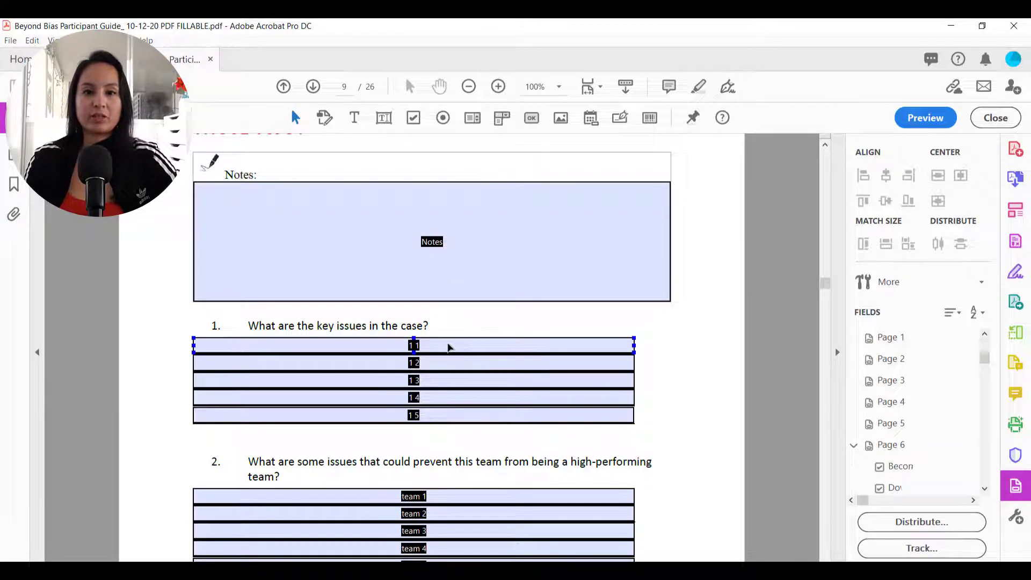
# - Give field 1 1 a magenta fill colour, keeping its border at No Color
pyautogui.doubleClick(448, 346)
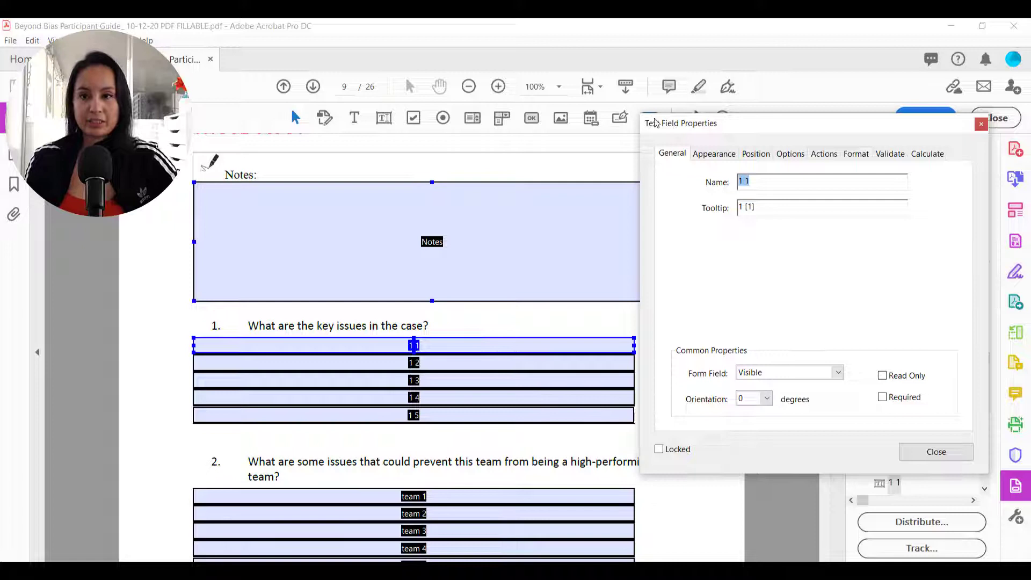
pyautogui.click(711, 155)
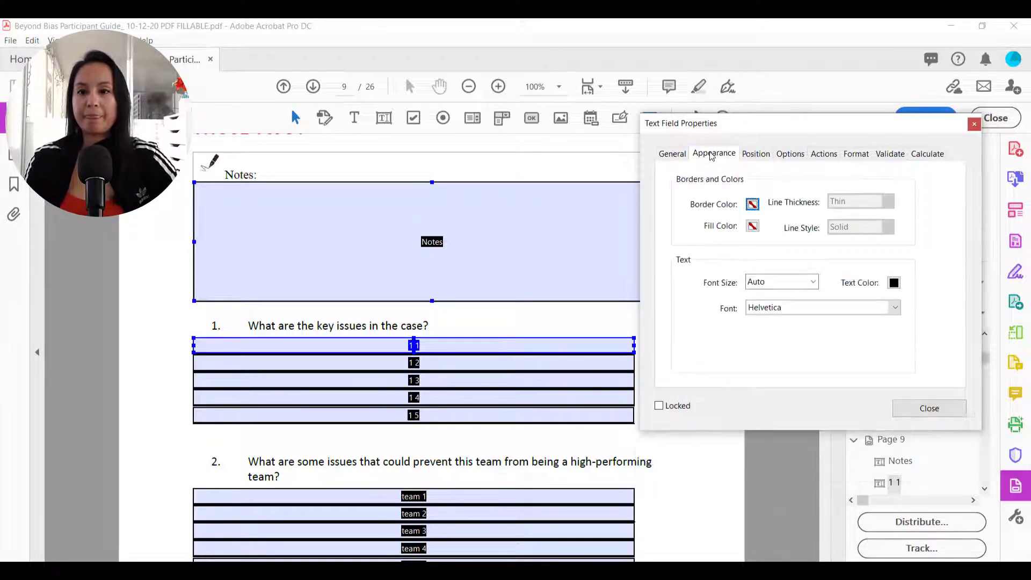
pyautogui.click(753, 227)
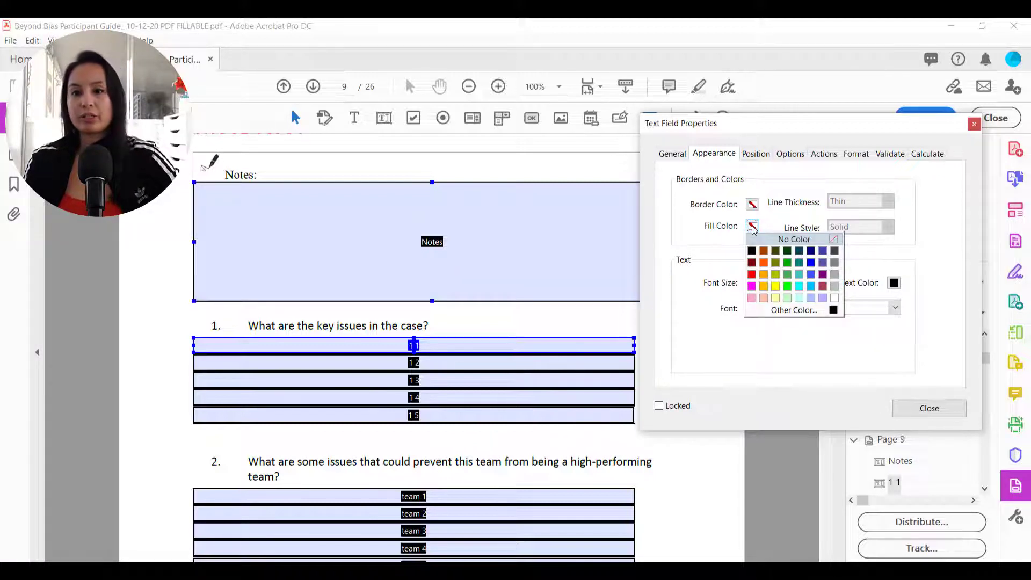
pyautogui.click(753, 285)
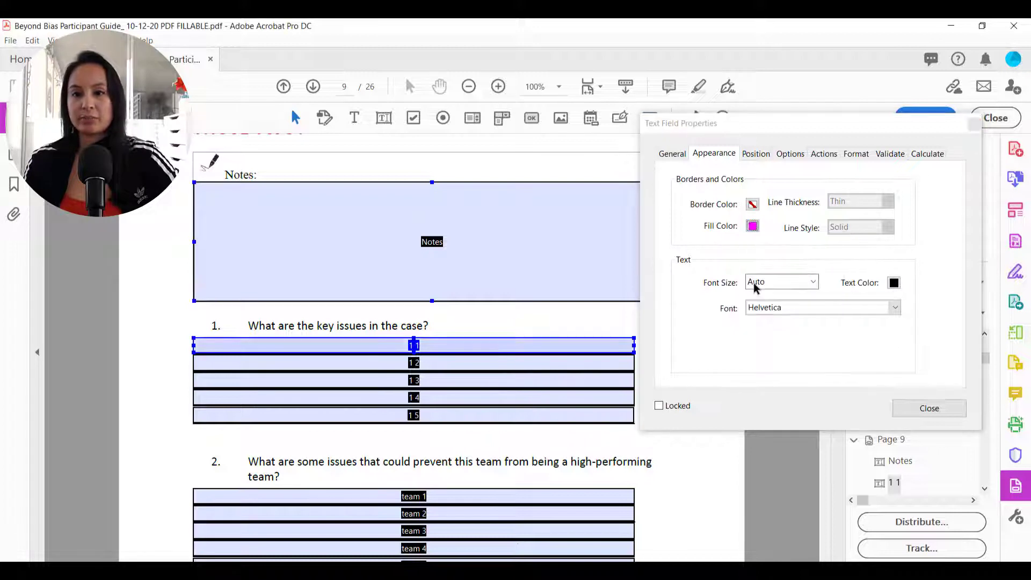
pyautogui.click(753, 204)
pyautogui.click(753, 206)
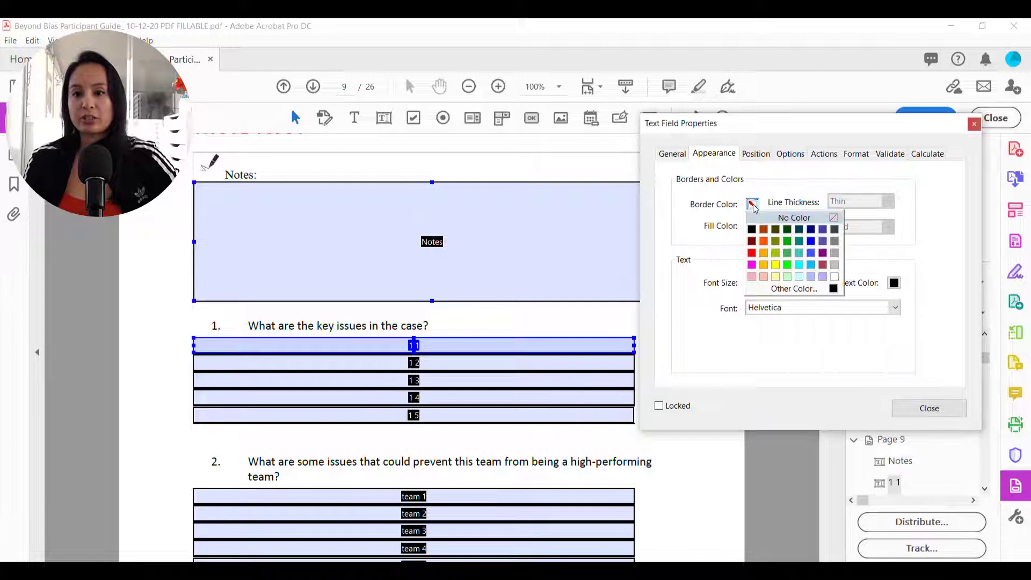
pyautogui.click(774, 217)
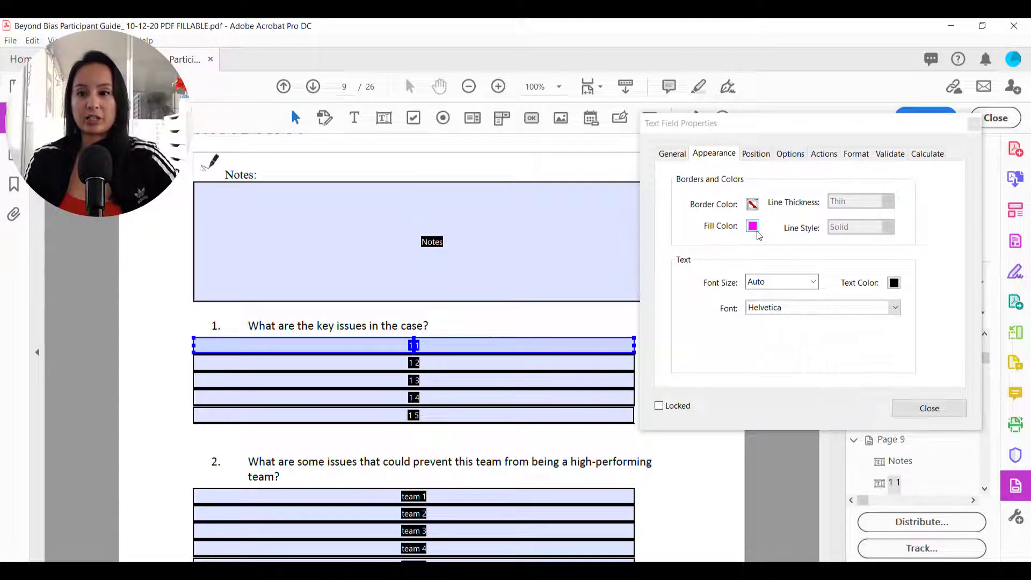
pyautogui.click(901, 413)
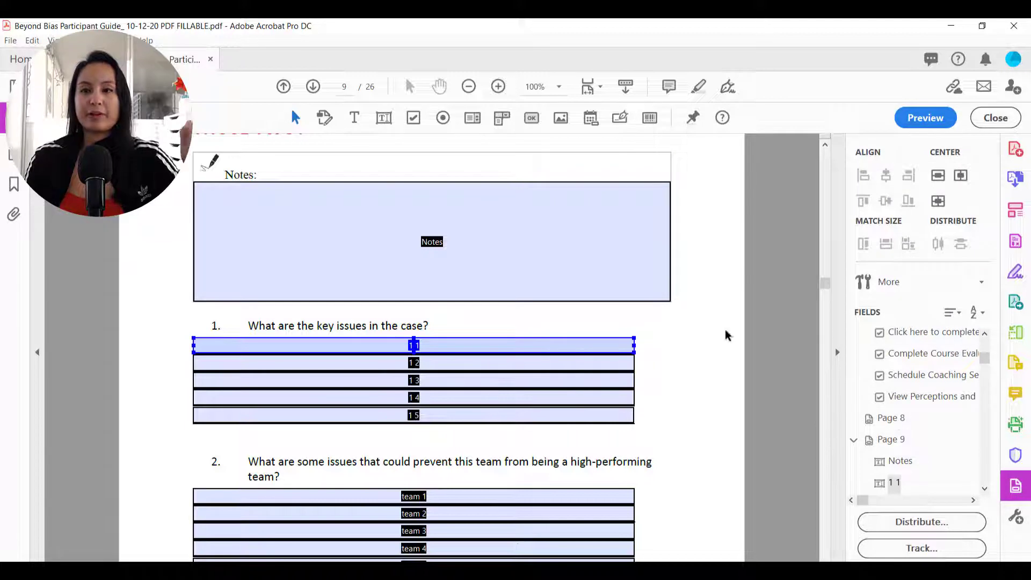
# - In preview, type 'sdfsdf' into the first answer field, then go back to editing
pyautogui.click(925, 124)
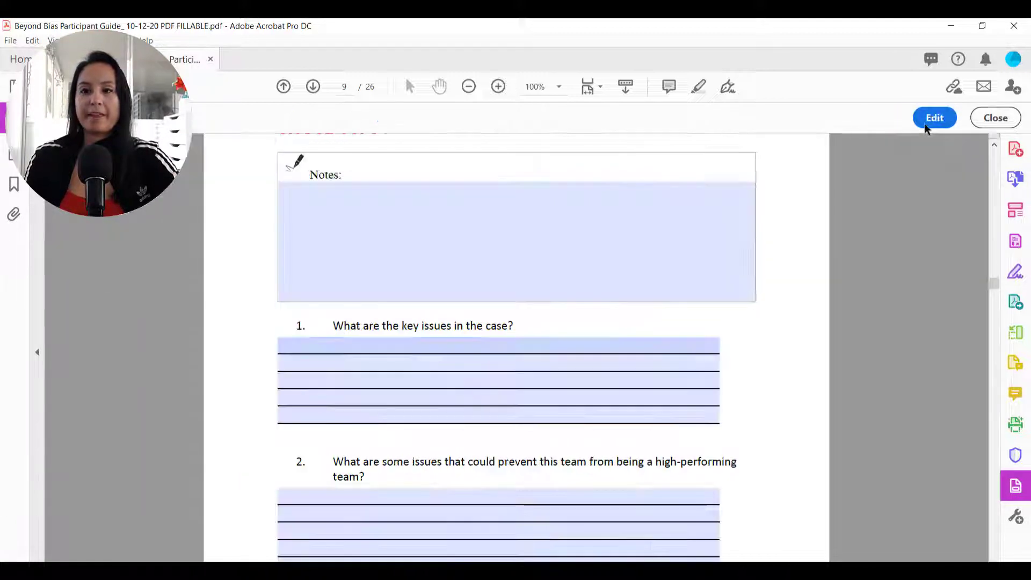
pyautogui.click(526, 347)
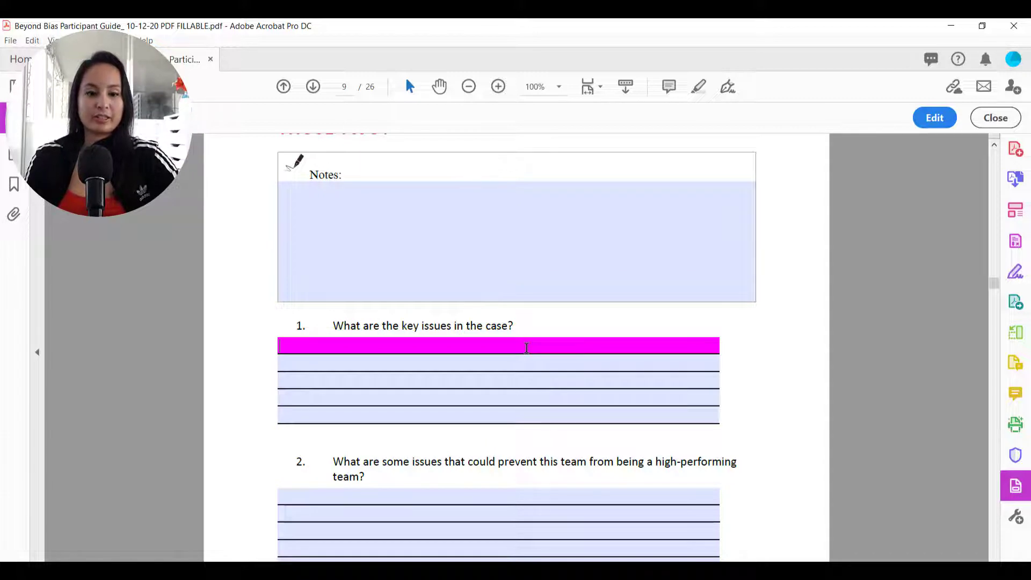
pyautogui.write('sdfsdf')
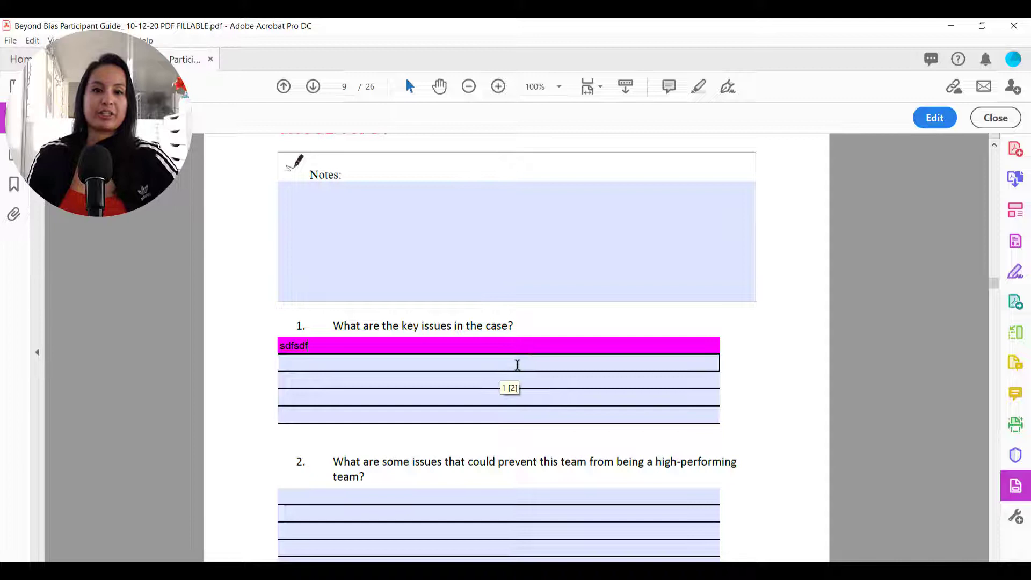
pyautogui.click(517, 365)
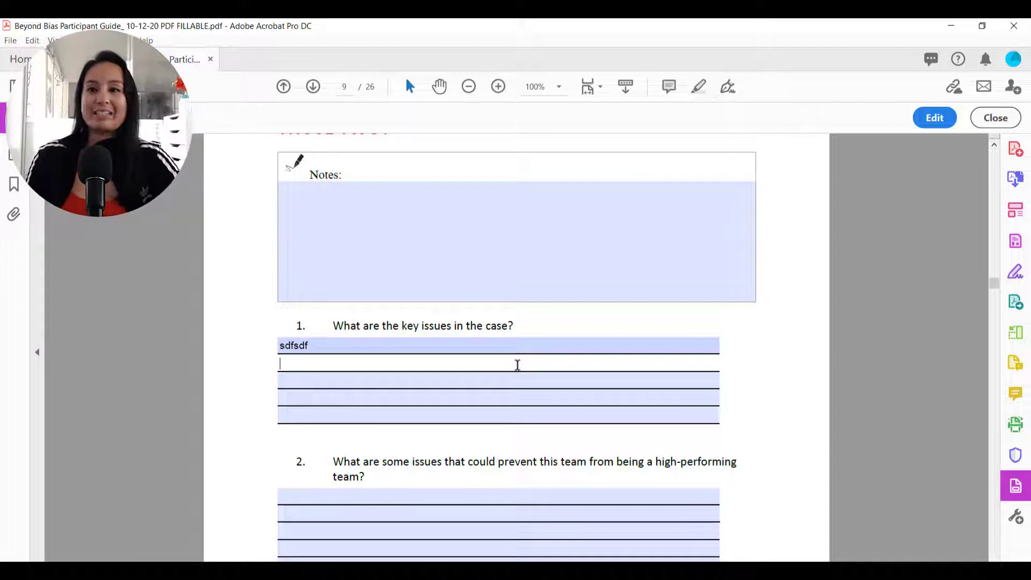
pyautogui.click(933, 118)
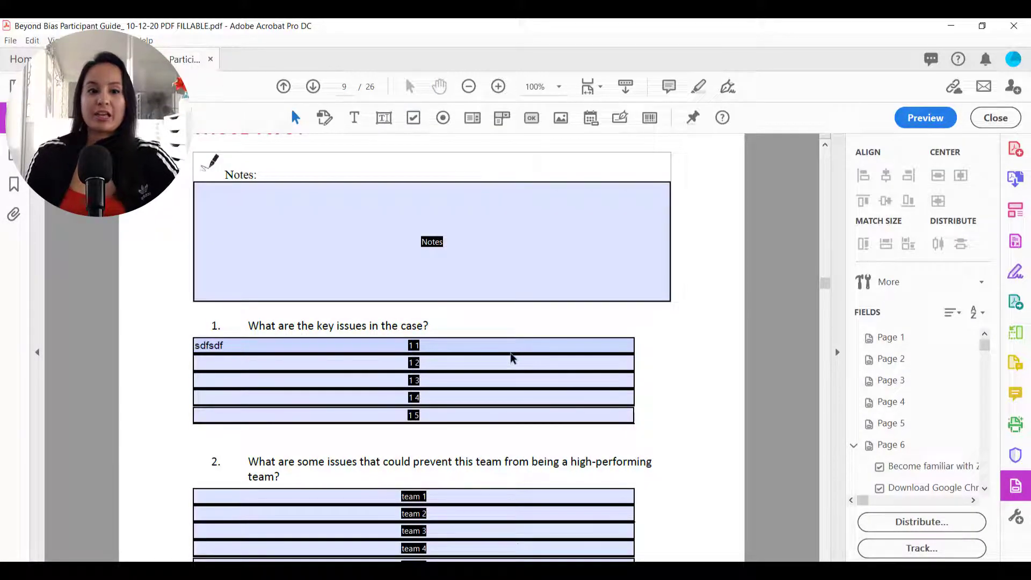
# - Turn off Highlight Existing Fields from the More form options
pyautogui.click(496, 341)
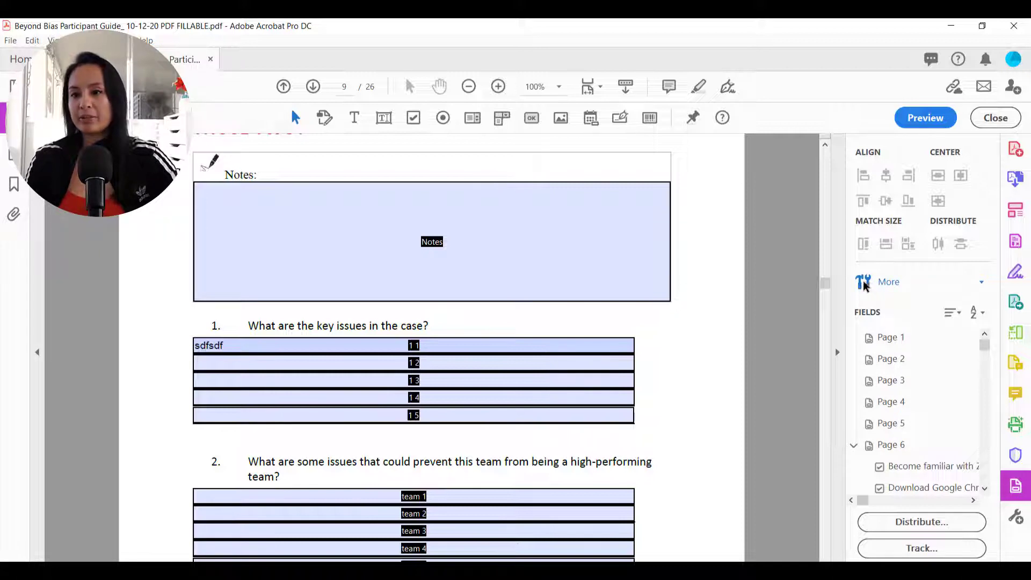
pyautogui.click(906, 283)
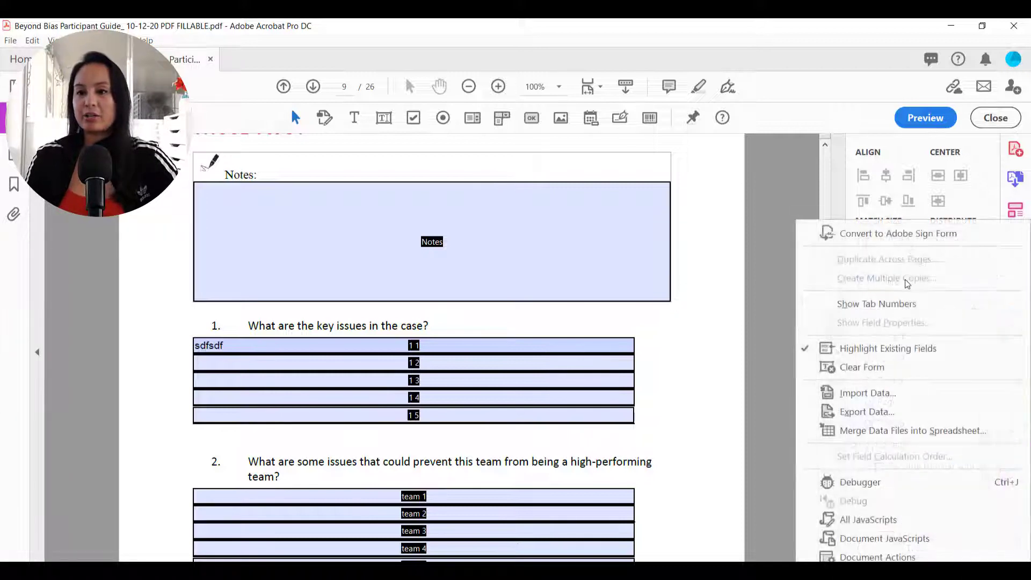
pyautogui.click(882, 349)
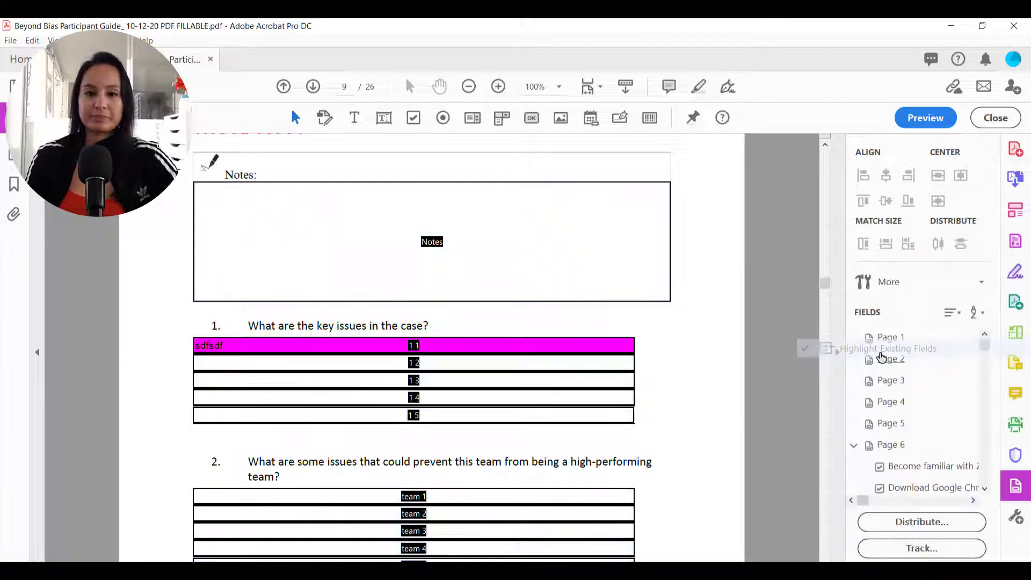
# - In preview, delete the 'sdfsdf' test text from the magenta answer field
pyautogui.click(923, 121)
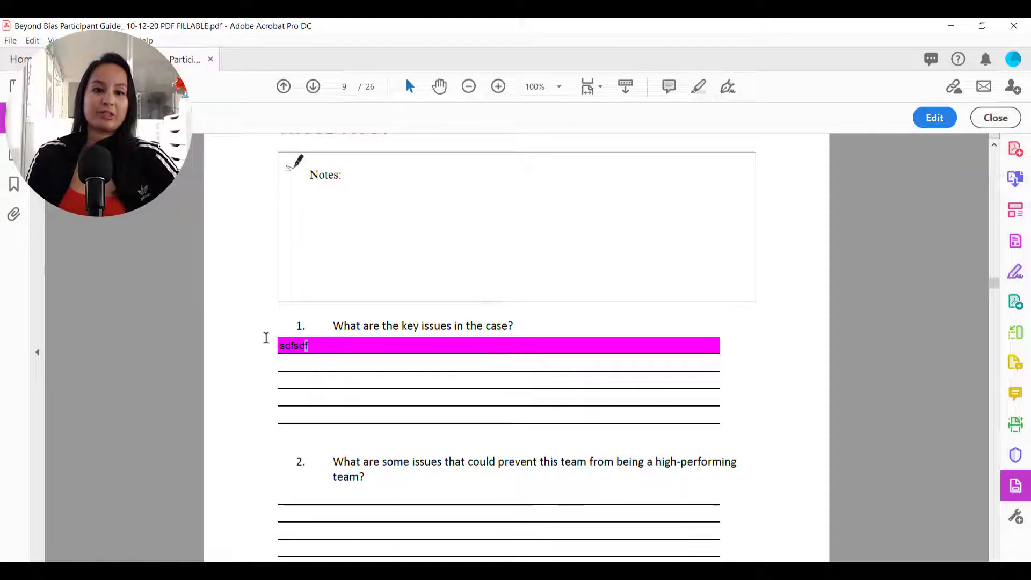
pyautogui.moveTo(264, 339); pyautogui.dragTo(314, 349)
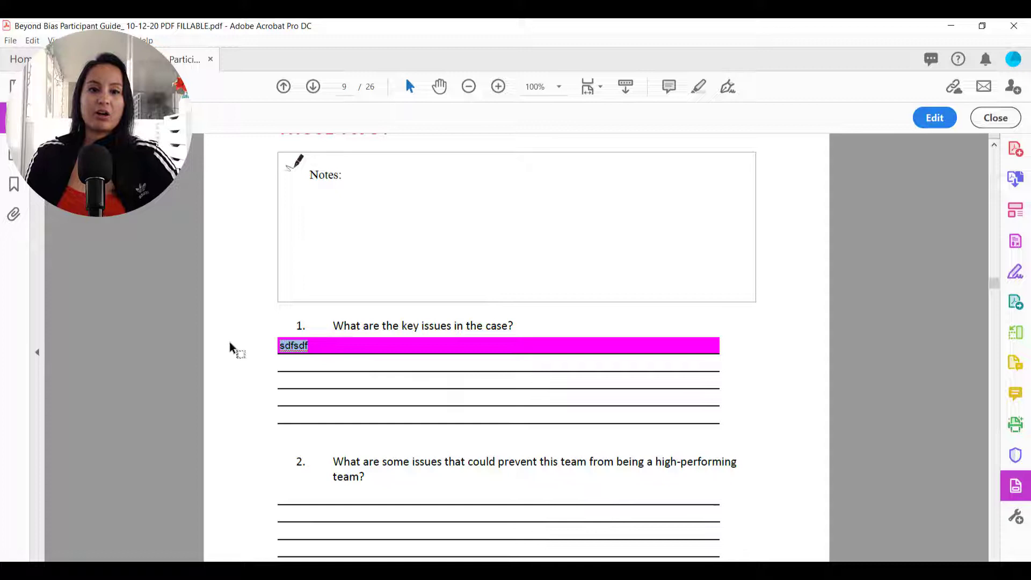
pyautogui.press('Delete')
pyautogui.click(292, 360)
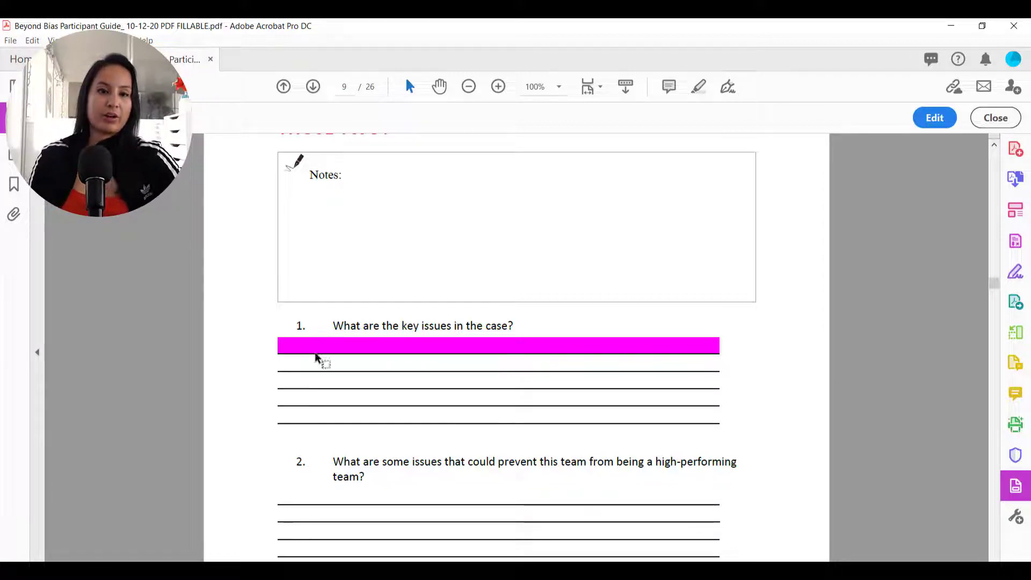
# - Set field 1 2's fill colour to cyan
pyautogui.click(937, 117)
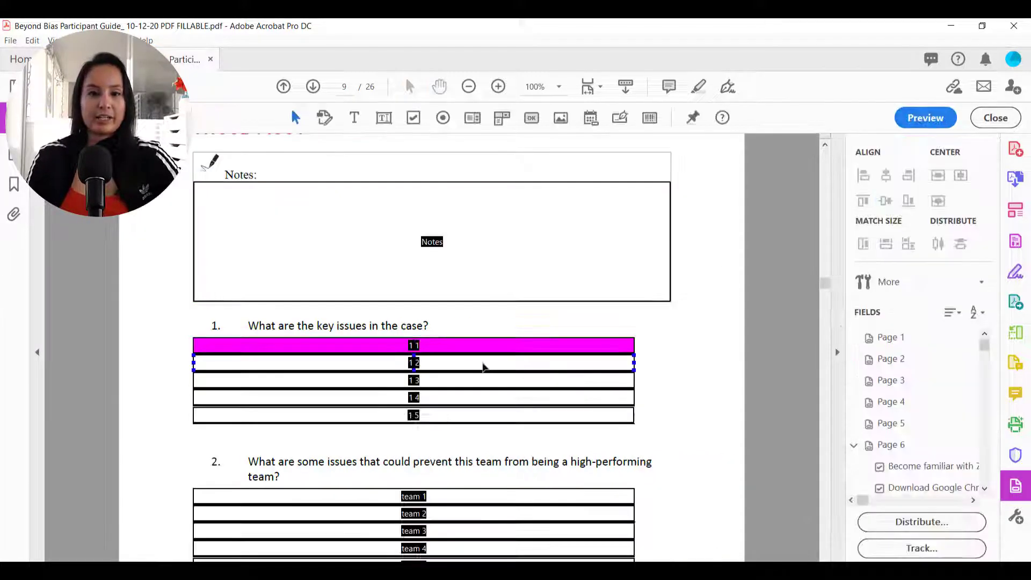
pyautogui.doubleClick(459, 365)
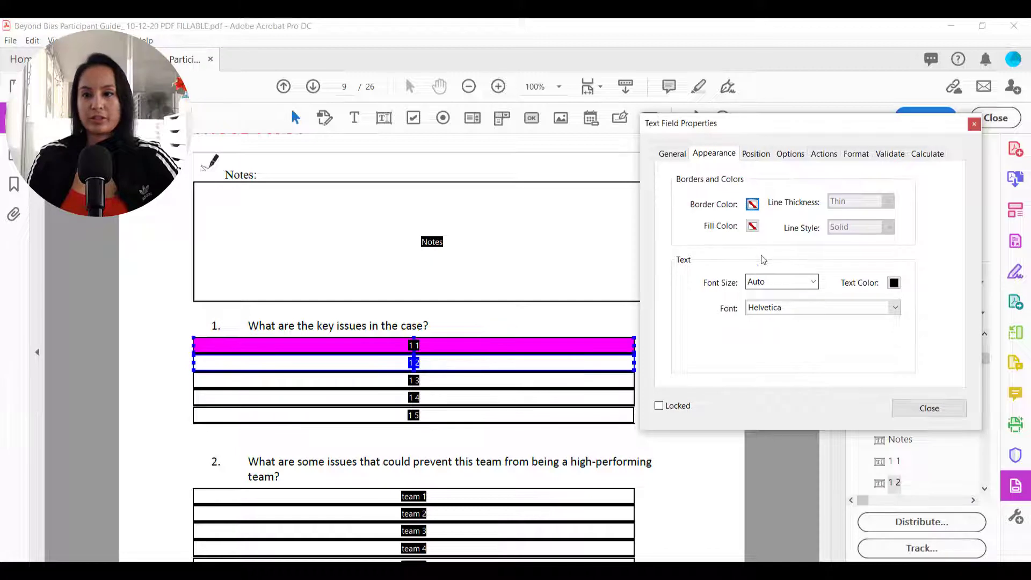
pyautogui.click(752, 225)
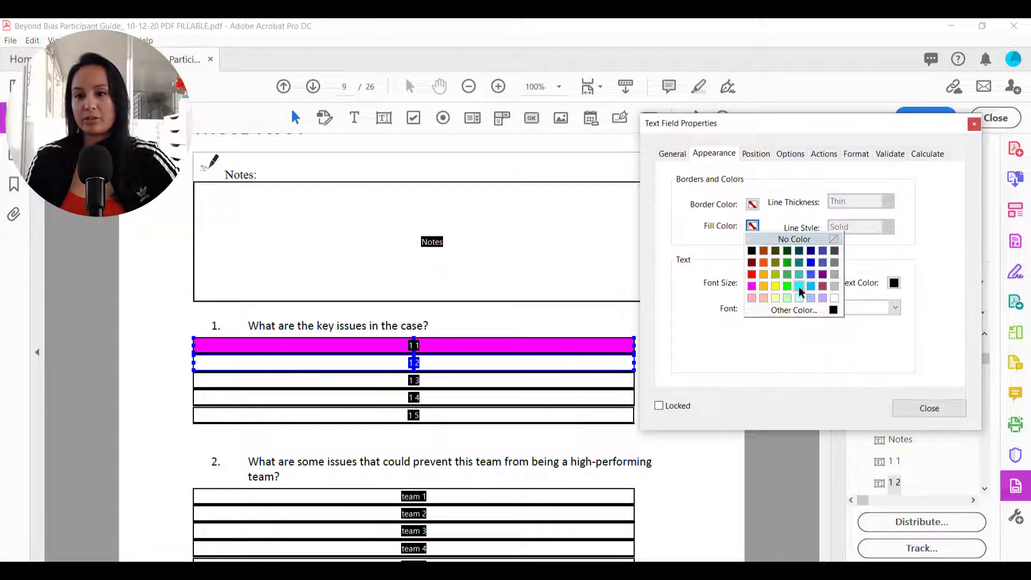
pyautogui.click(799, 286)
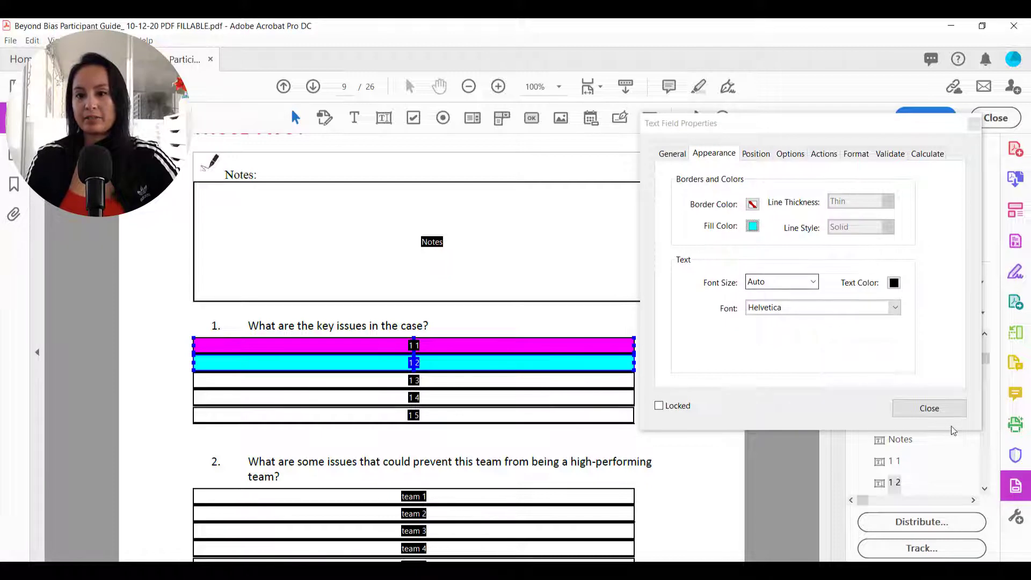
pyautogui.click(931, 409)
# - Set field 1 3's fill colour to orange
pyautogui.doubleClick(518, 384)
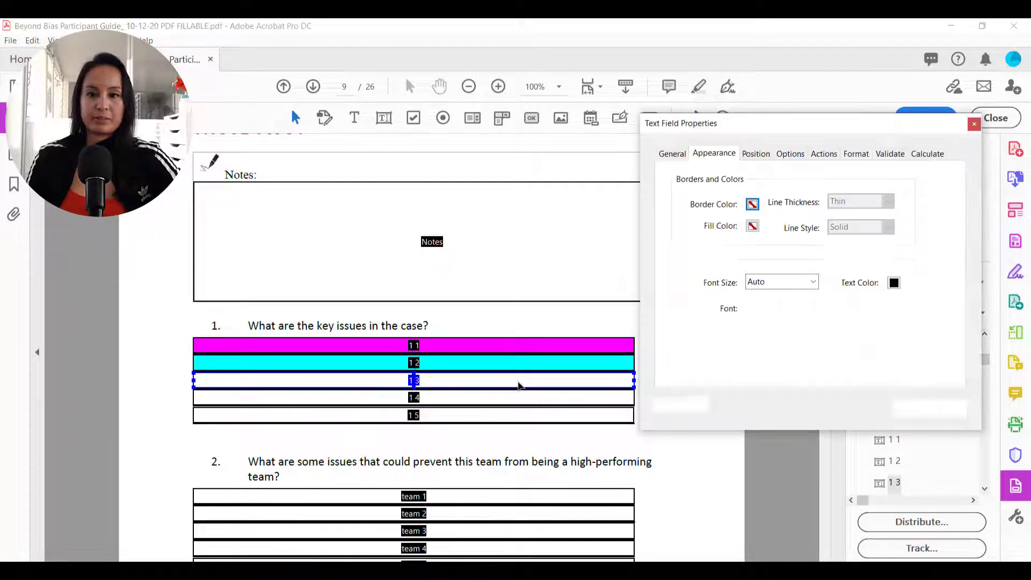
pyautogui.click(753, 227)
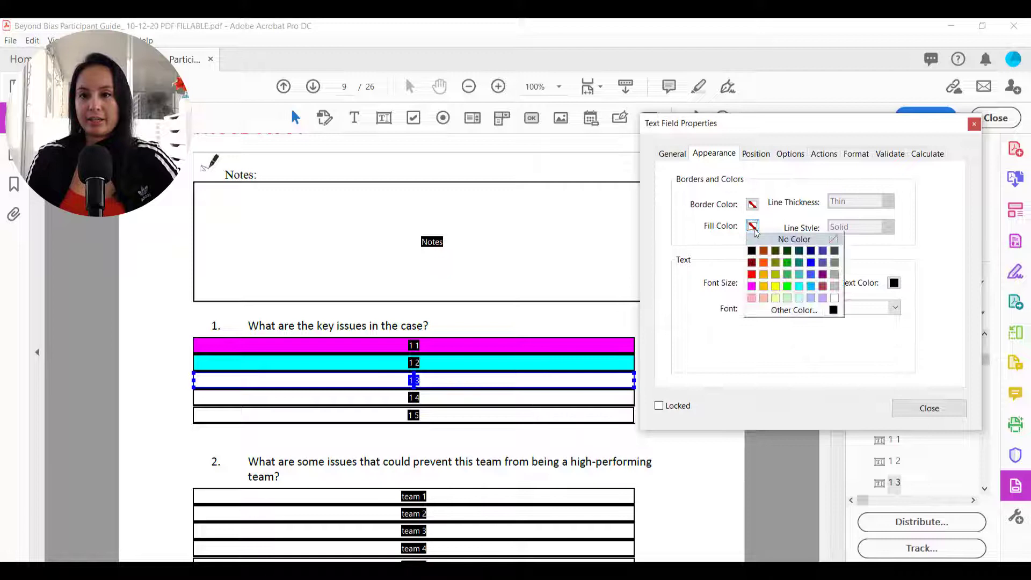
pyautogui.click(764, 263)
pyautogui.click(947, 414)
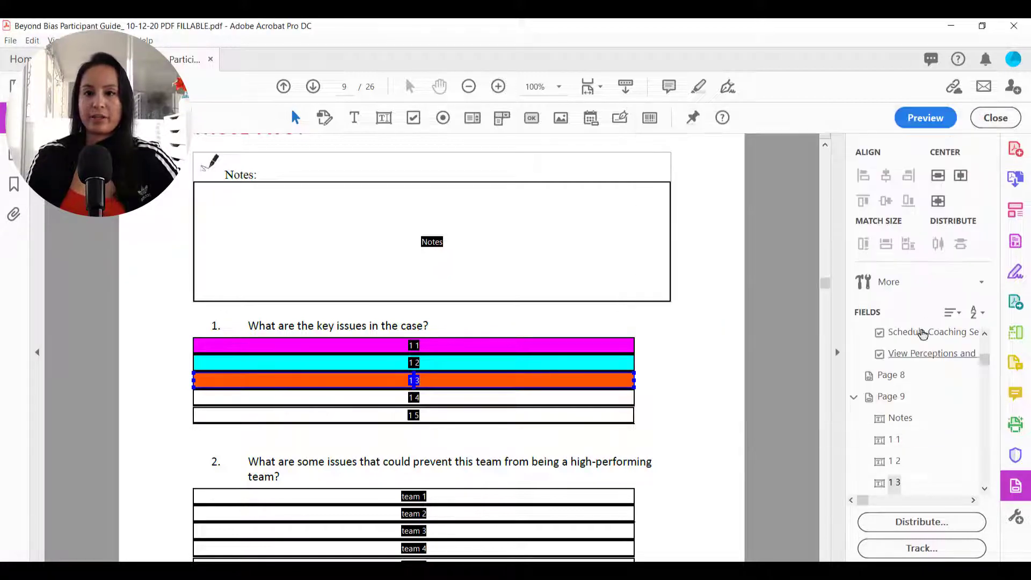
# - In preview, type 'ffdfgdfgdfg' in the magenta field and 'dfgdfg' in the cyan field
pyautogui.click(922, 118)
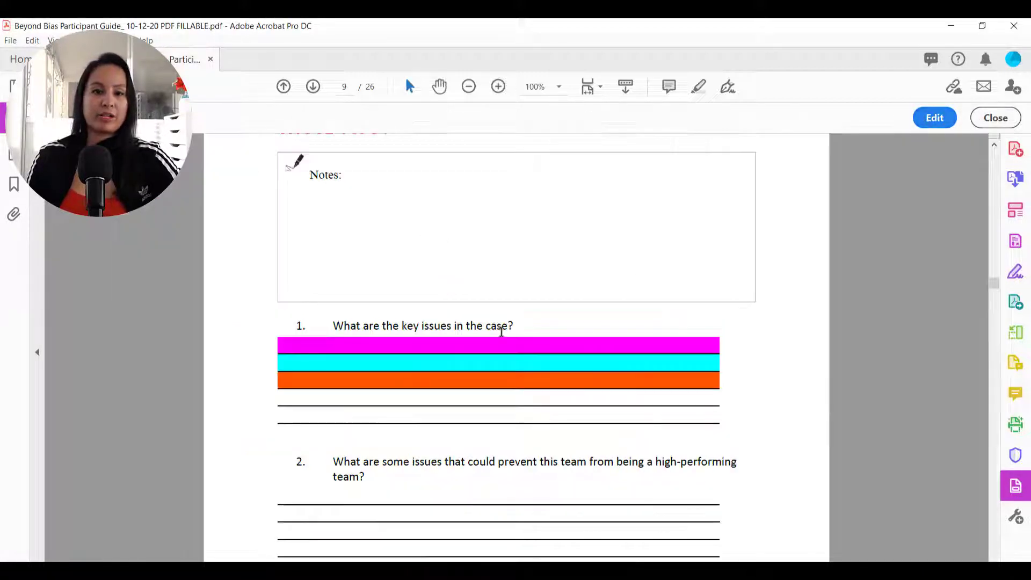
pyautogui.click(483, 350)
pyautogui.write('ffdfgdfgdfg')
pyautogui.click(464, 362)
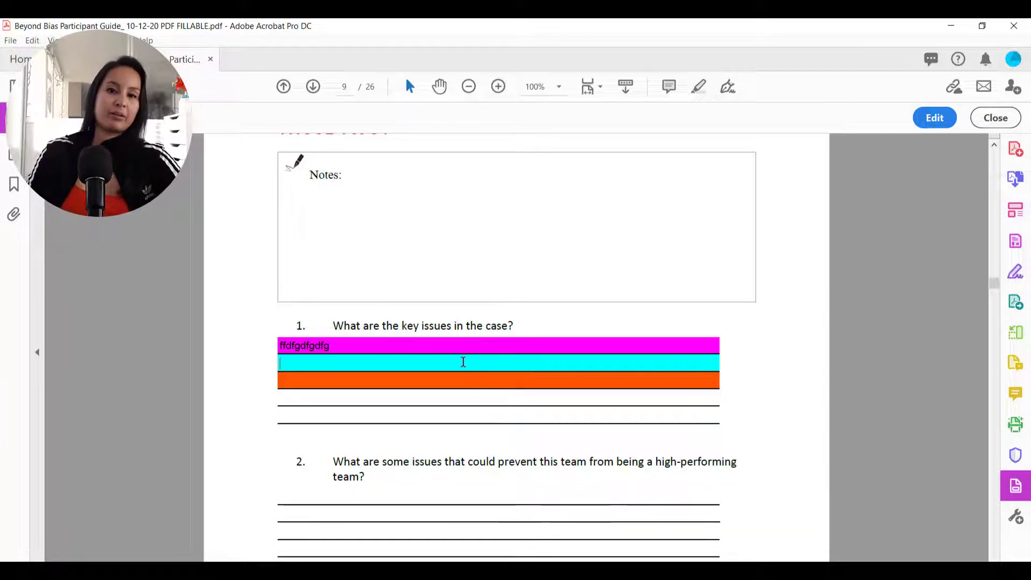
pyautogui.write('dfgdfg')
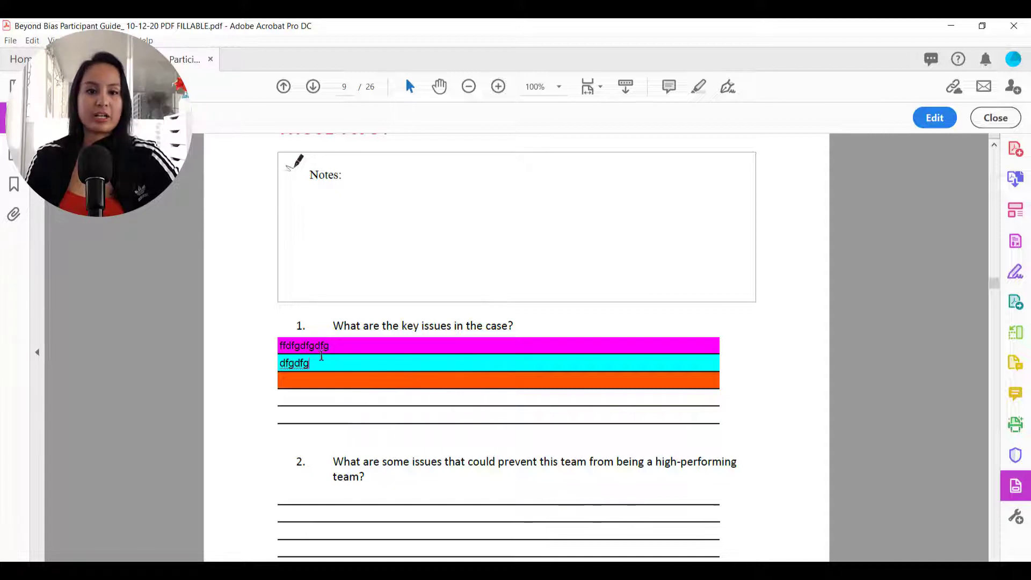
# - Turn on Highlight Existing Fields and check the three answer fields' colours in preview
pyautogui.click(934, 118)
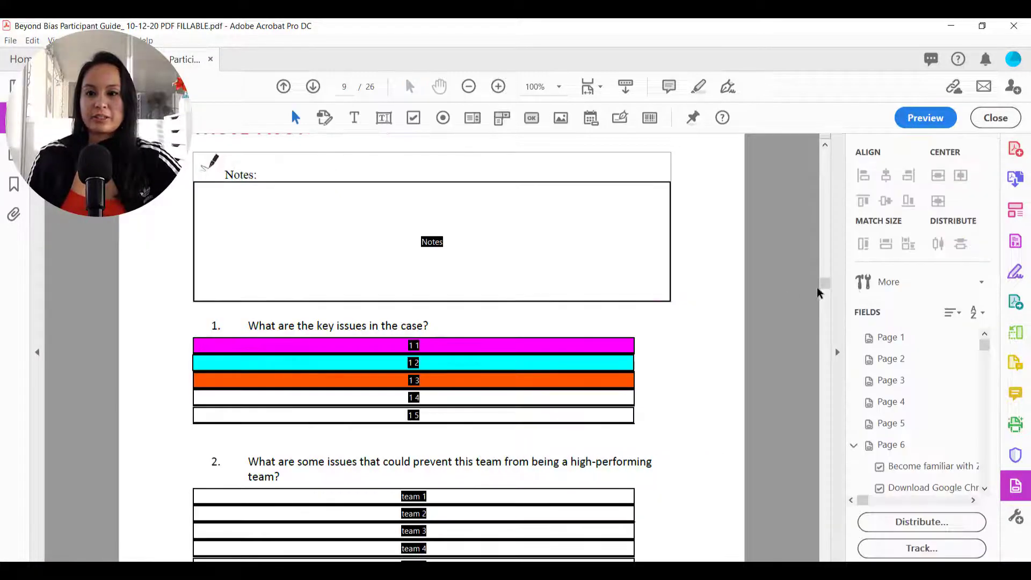
pyautogui.click(906, 285)
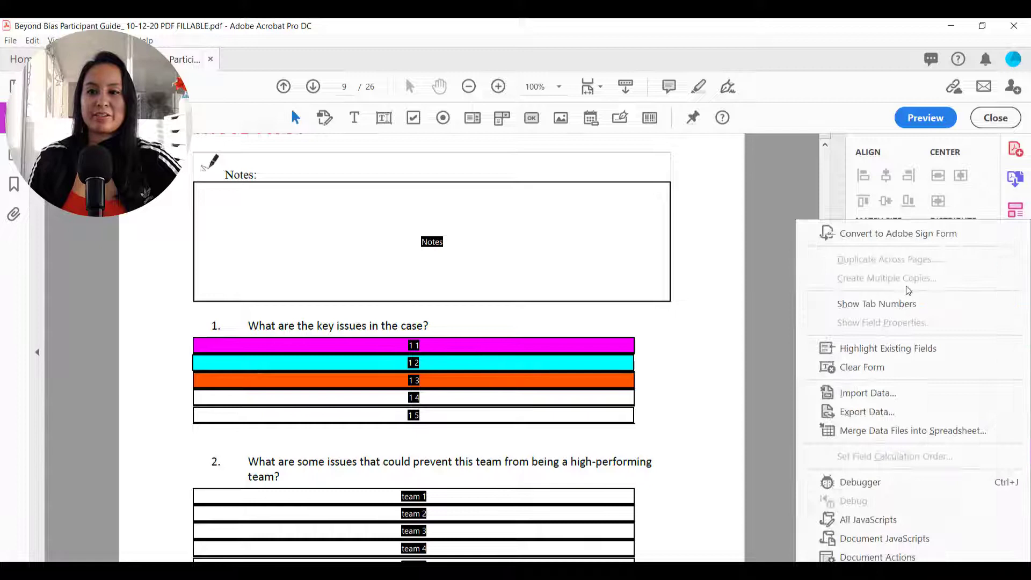
pyautogui.click(841, 351)
pyautogui.click(921, 120)
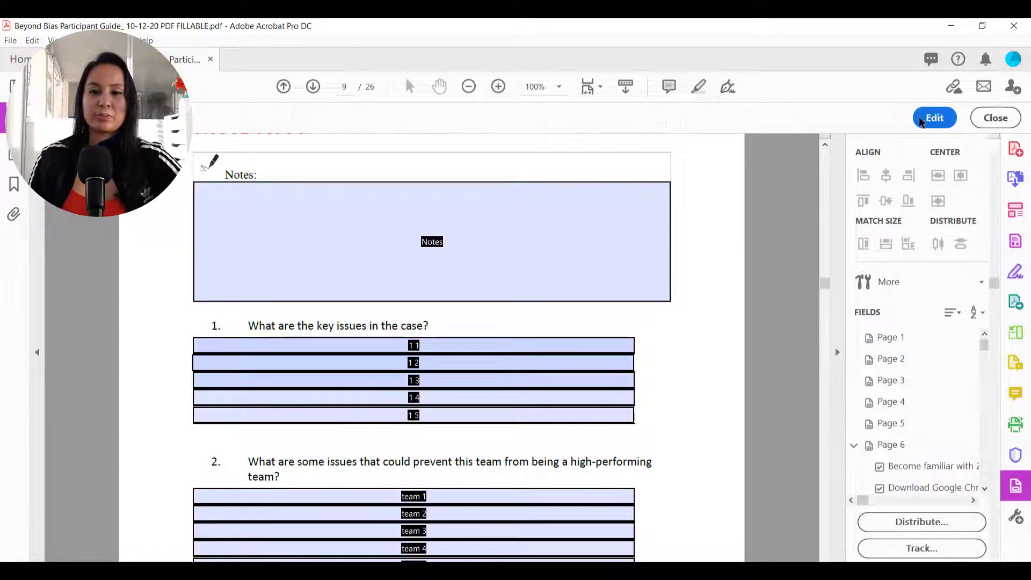
pyautogui.click(525, 352)
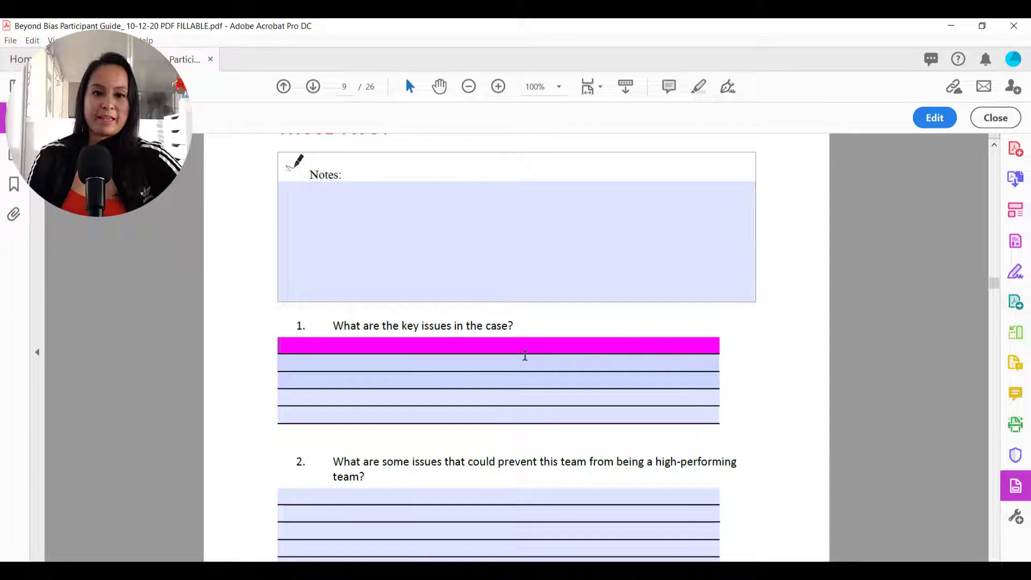
pyautogui.click(515, 363)
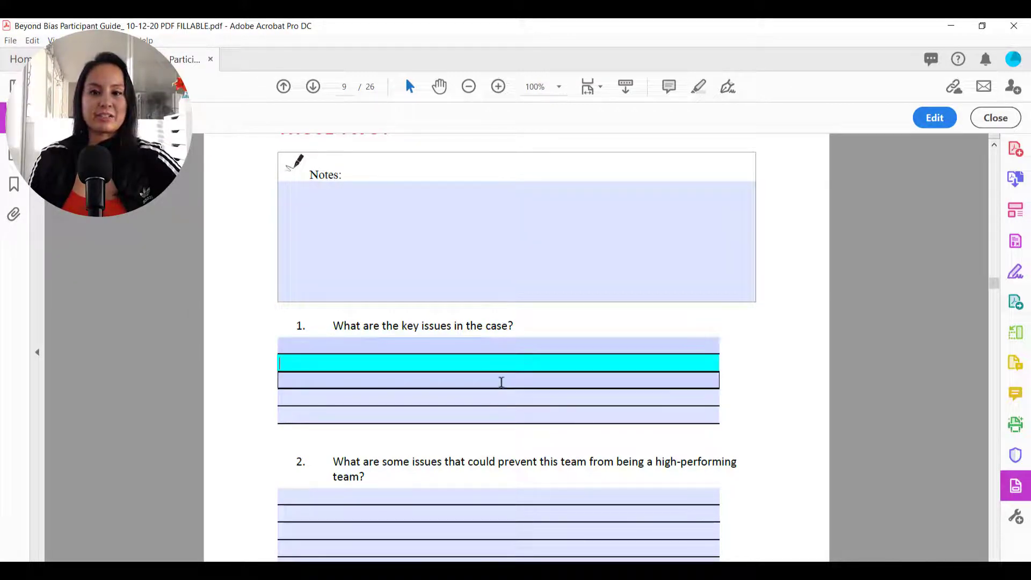
pyautogui.click(530, 349)
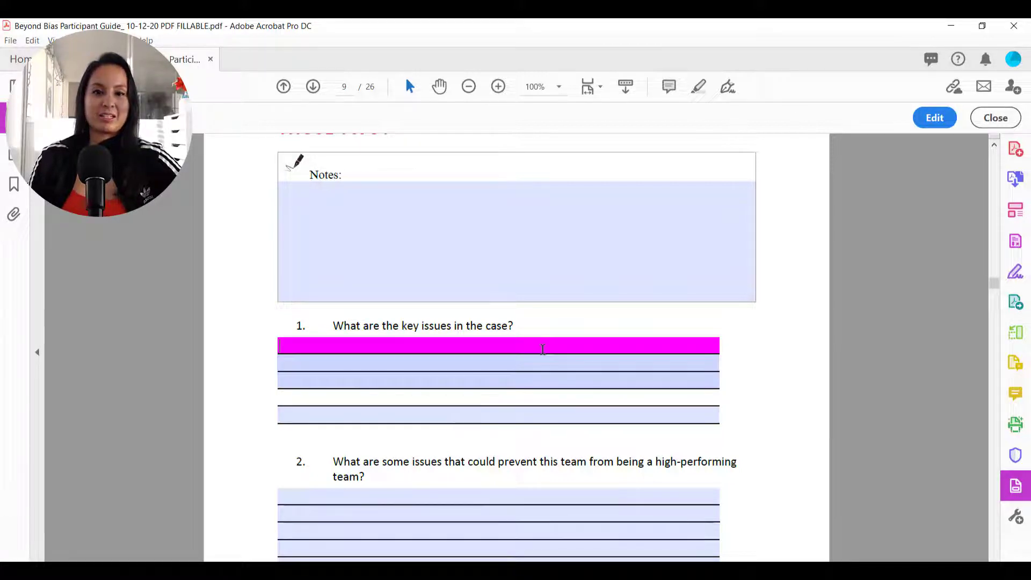
pyautogui.click(524, 364)
pyautogui.click(514, 379)
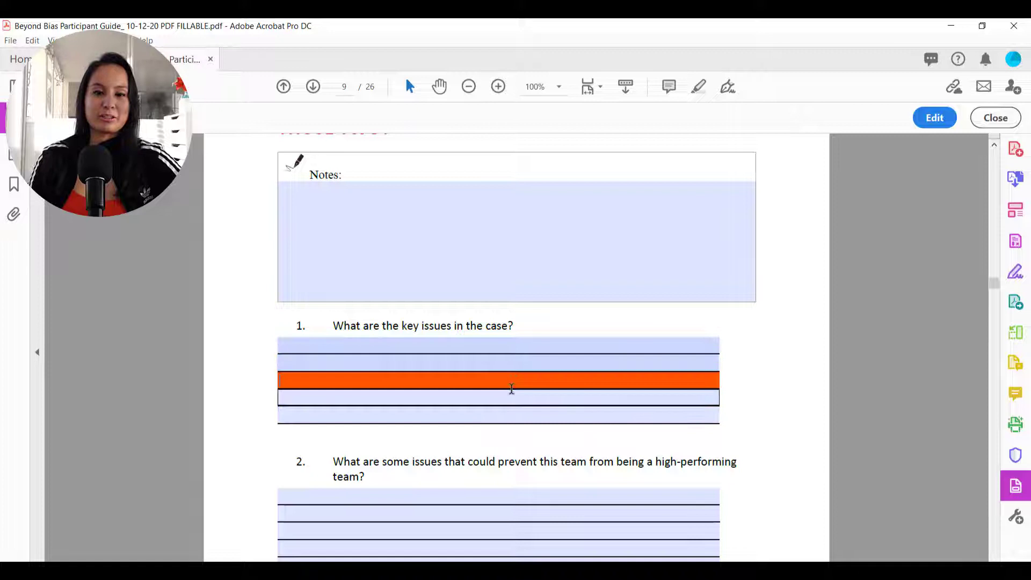
# - Turn Highlight Existing Fields off and preview the form without the highlight tint
pyautogui.click(933, 117)
pyautogui.click(882, 277)
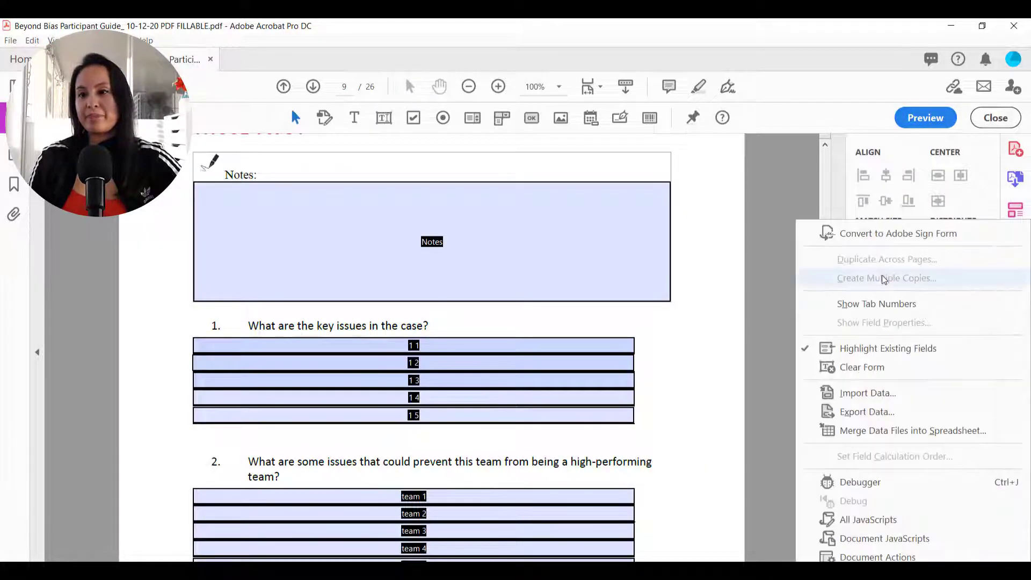
pyautogui.click(873, 348)
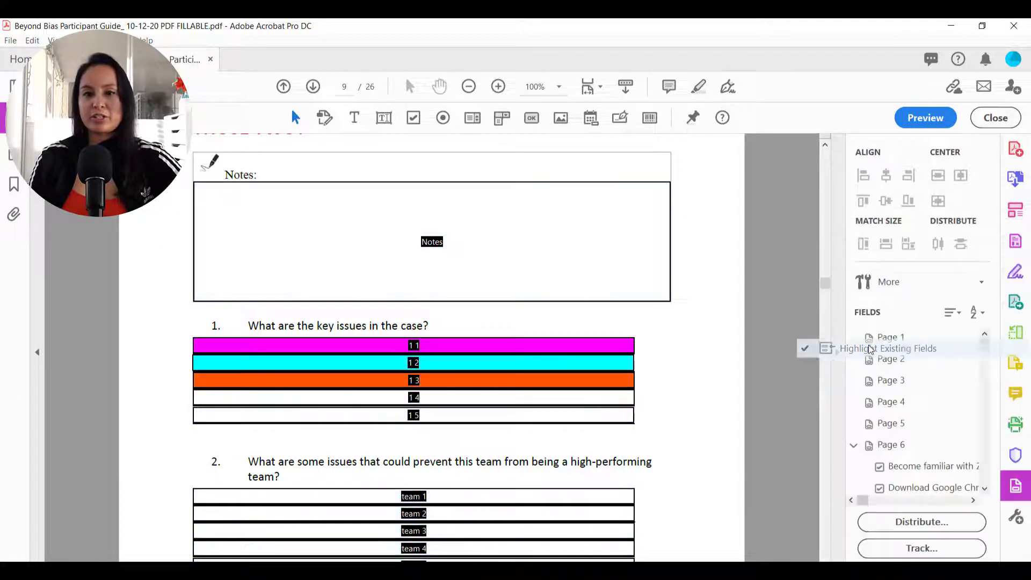
pyautogui.click(926, 119)
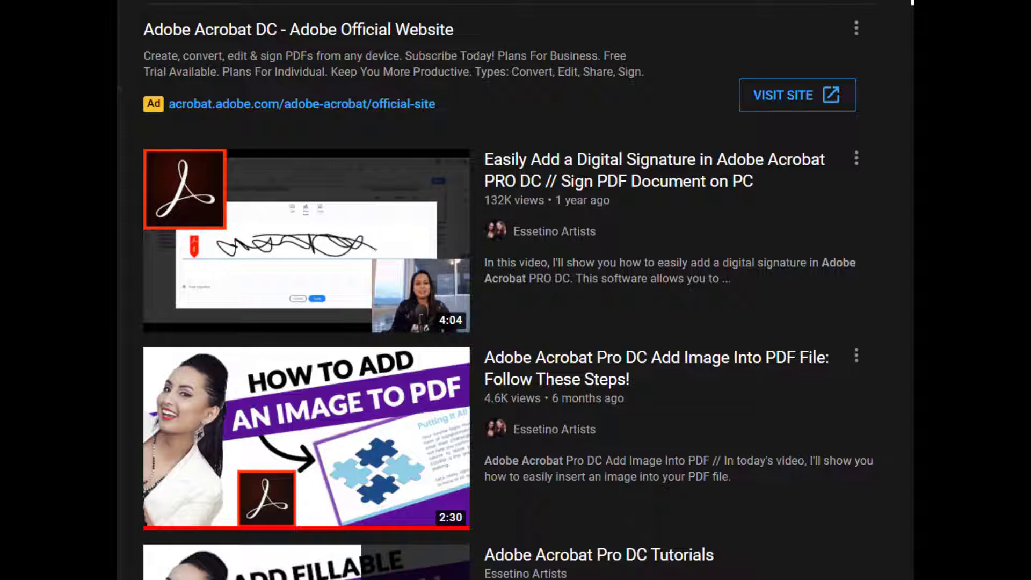
pyautogui.scroll(-5, 515, 290)
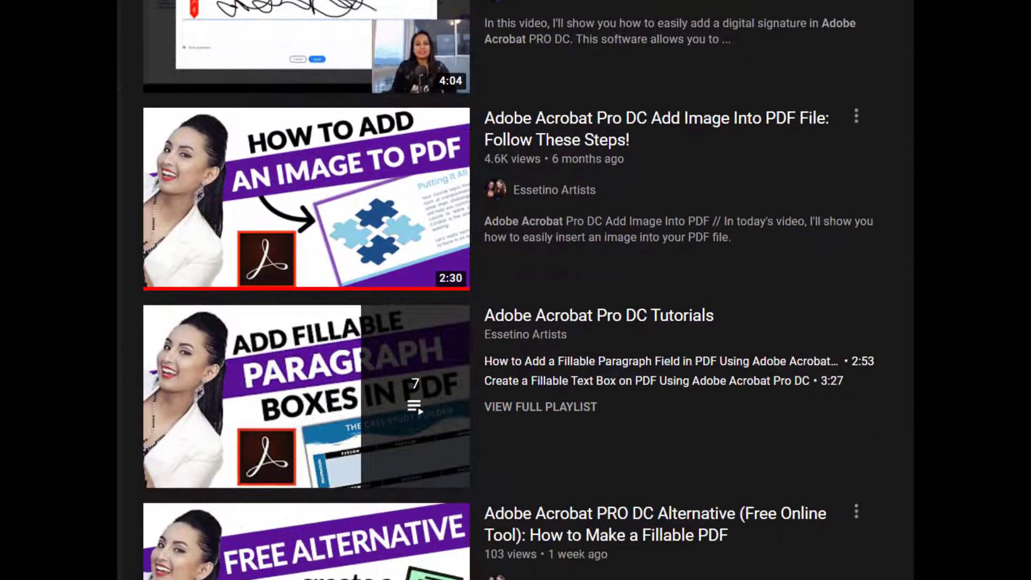
pyautogui.scroll(-9, 515, 290)
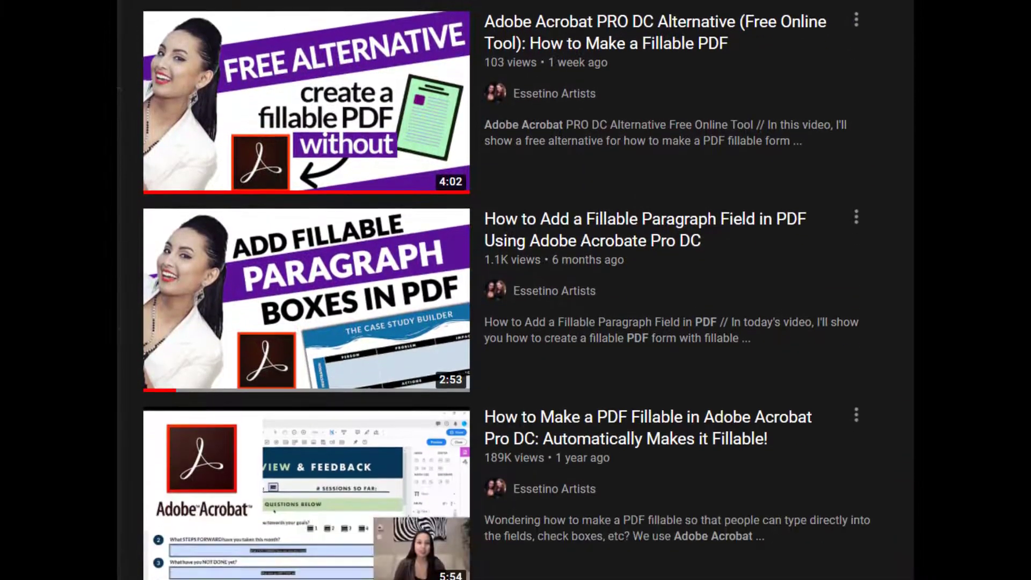
pyautogui.scroll(-7, 515, 290)
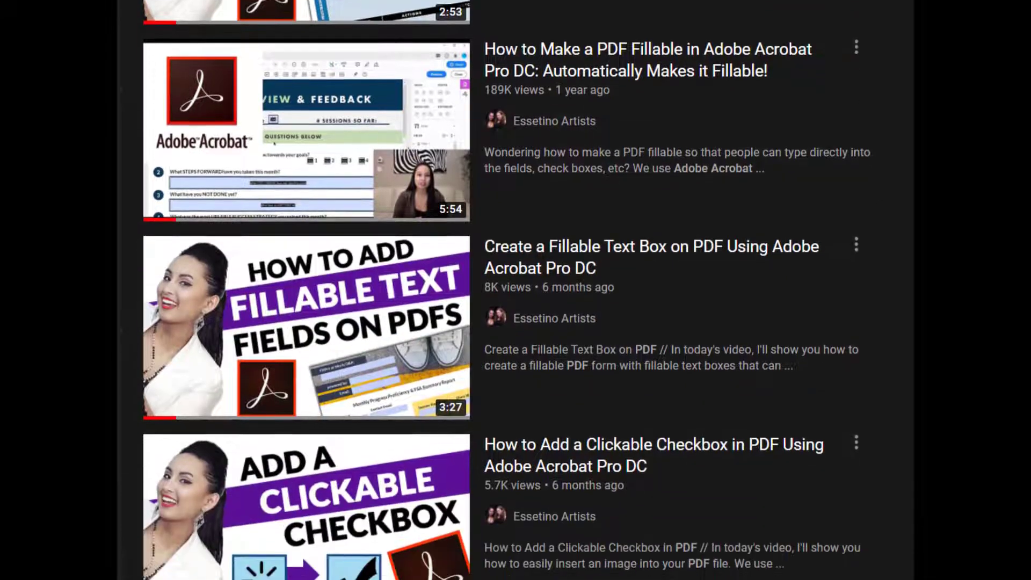
pyautogui.scroll(-5, 516, 290)
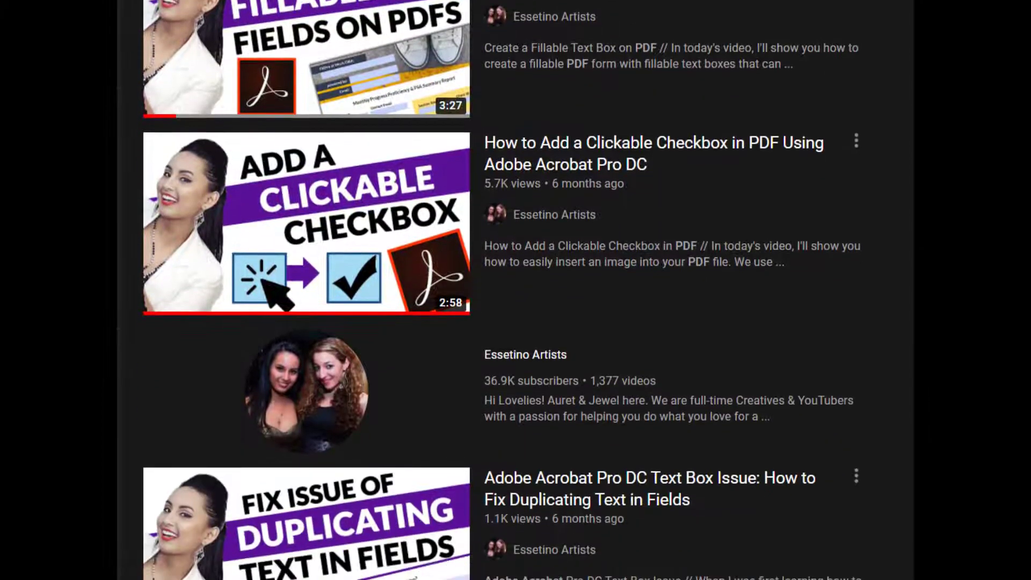